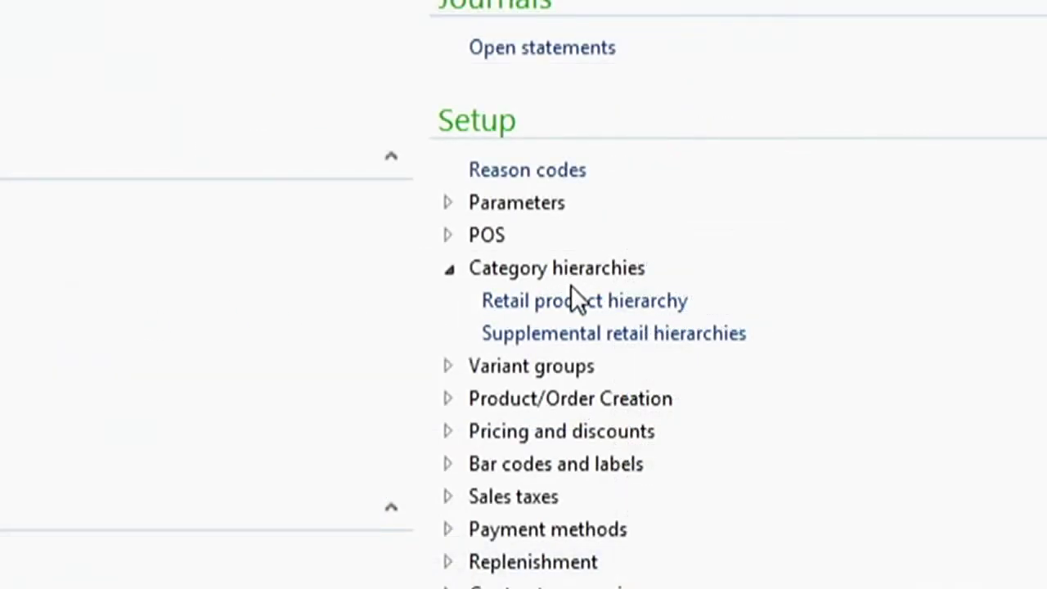
Open the retail product hierarchy and drill down from Apparel and Footwear to Children's Shirts
{"action": "left_click", "coordinate": [577, 303]}
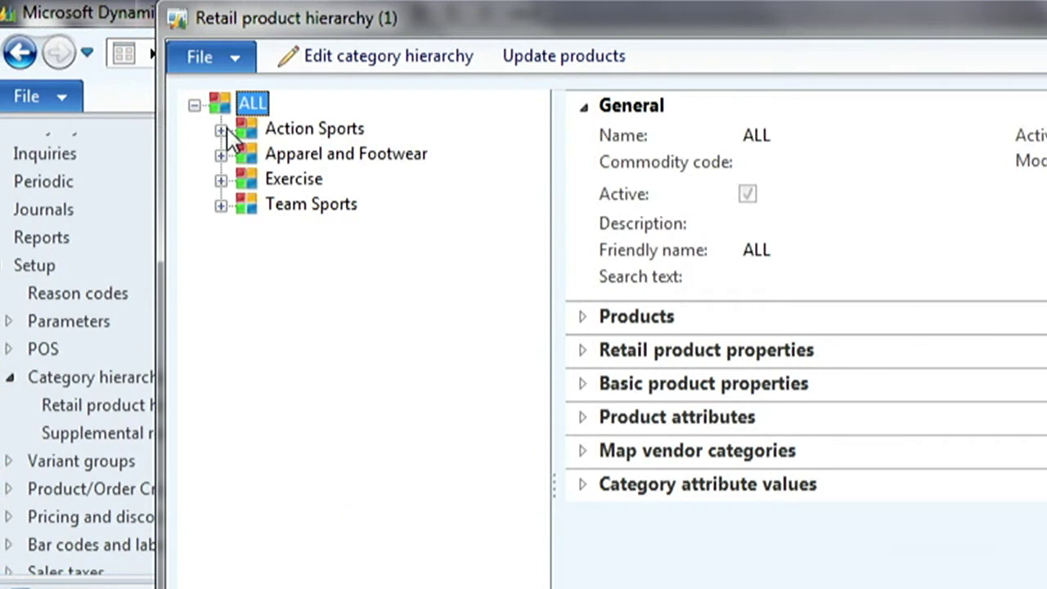
{"action": "left_click", "coordinate": [221, 154]}
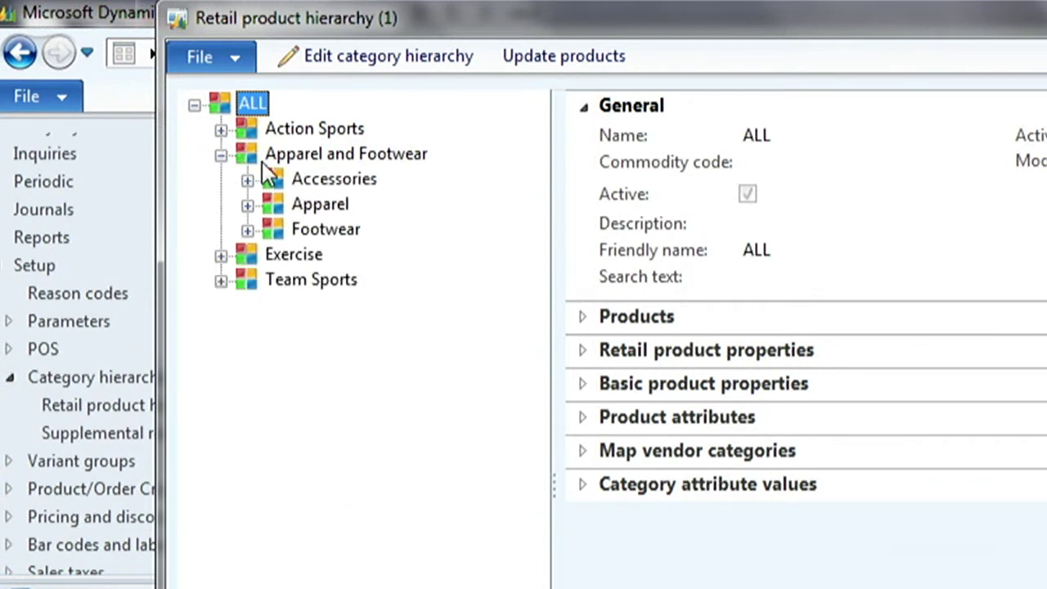
{"action": "left_click", "coordinate": [248, 205]}
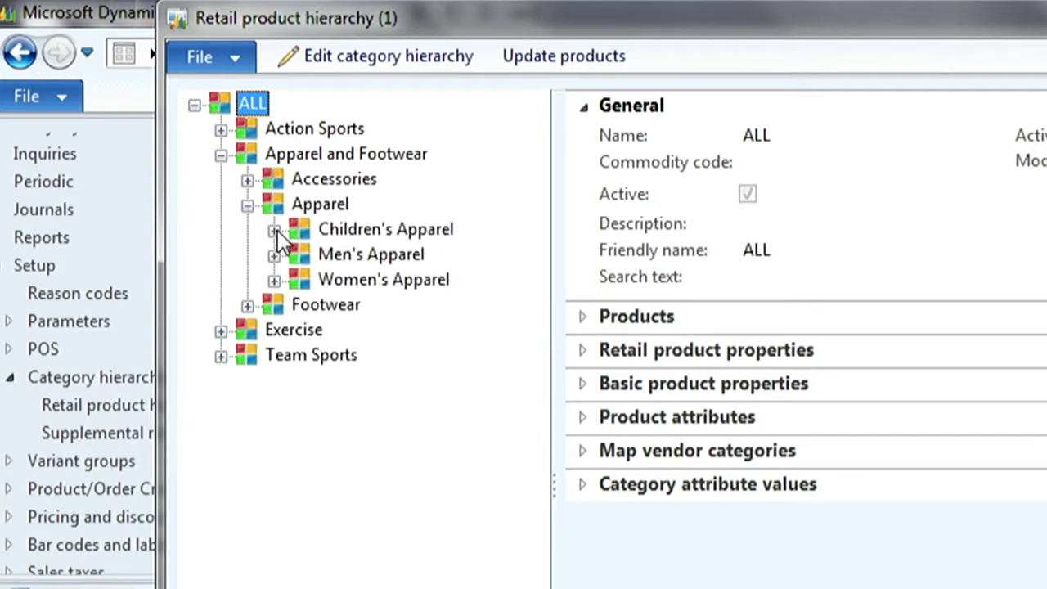
{"action": "left_click", "coordinate": [275, 231]}
{"action": "left_click", "coordinate": [362, 303]}
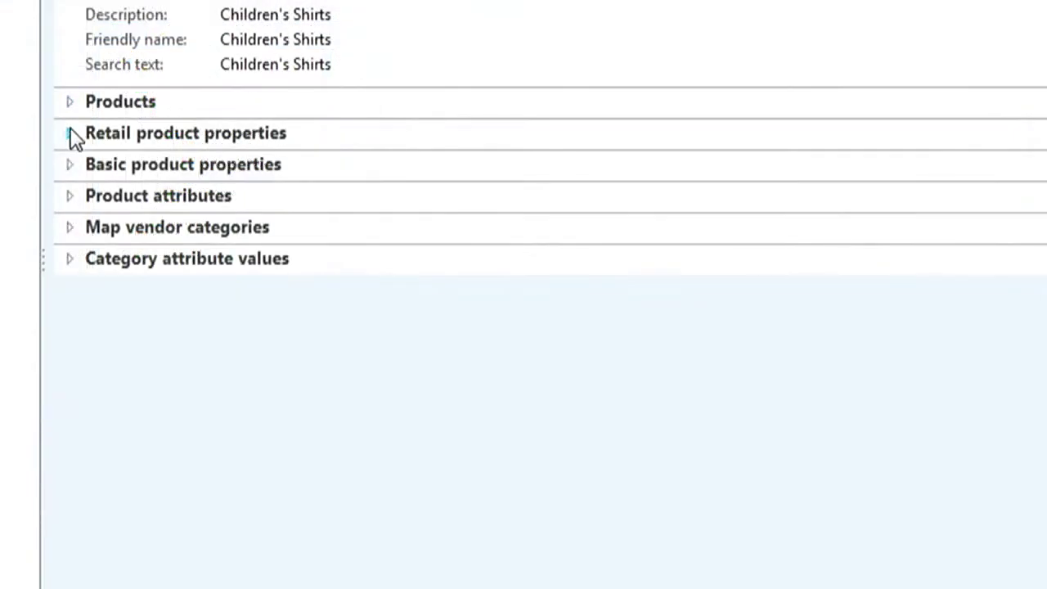
{"action": "left_click", "coordinate": [70, 134]}
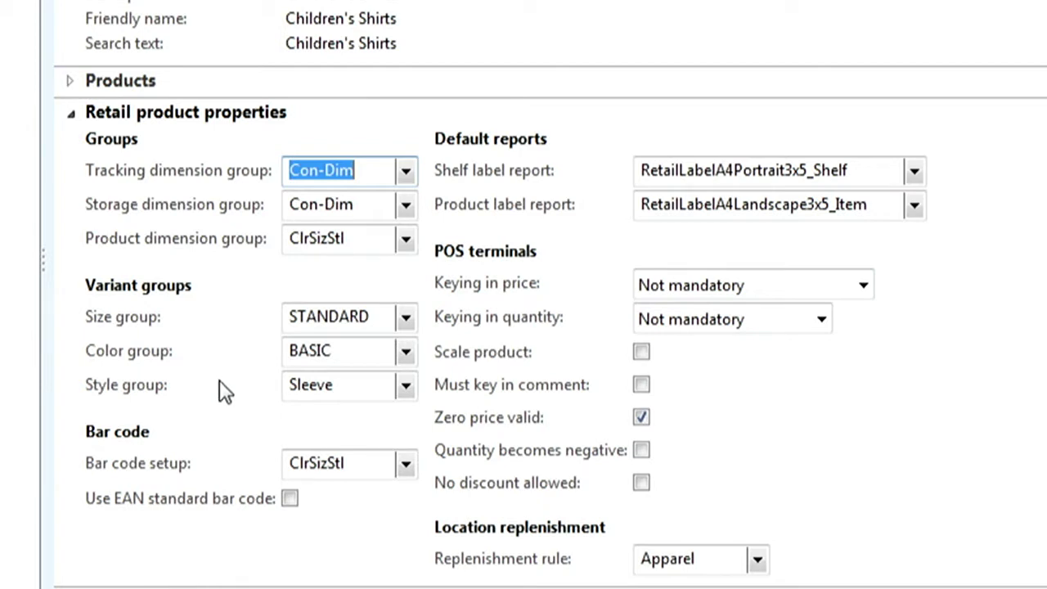
{"action": "left_click", "coordinate": [70, 113]}
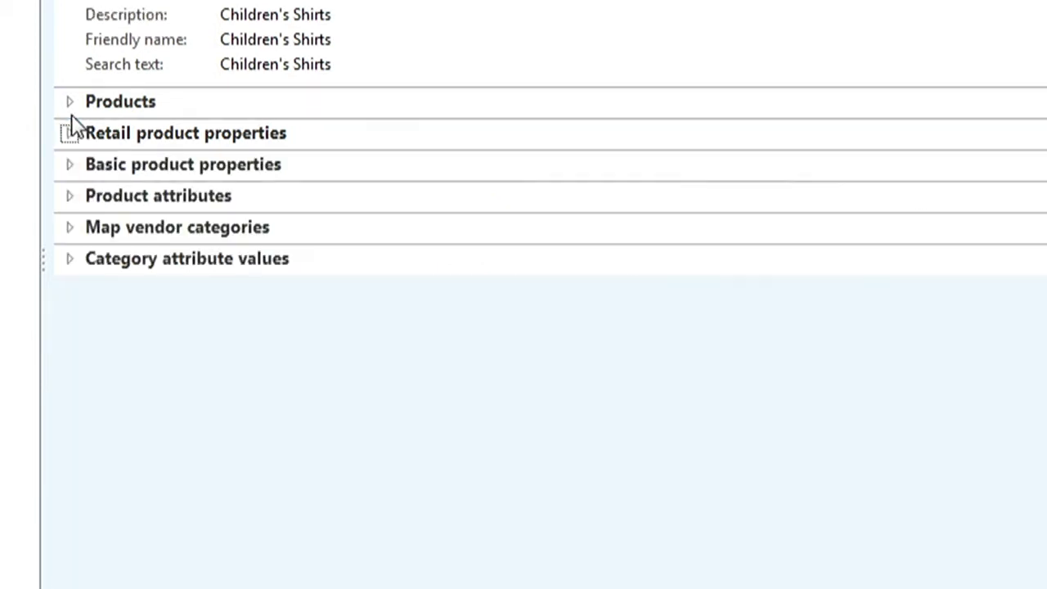
{"action": "left_click", "coordinate": [70, 166]}
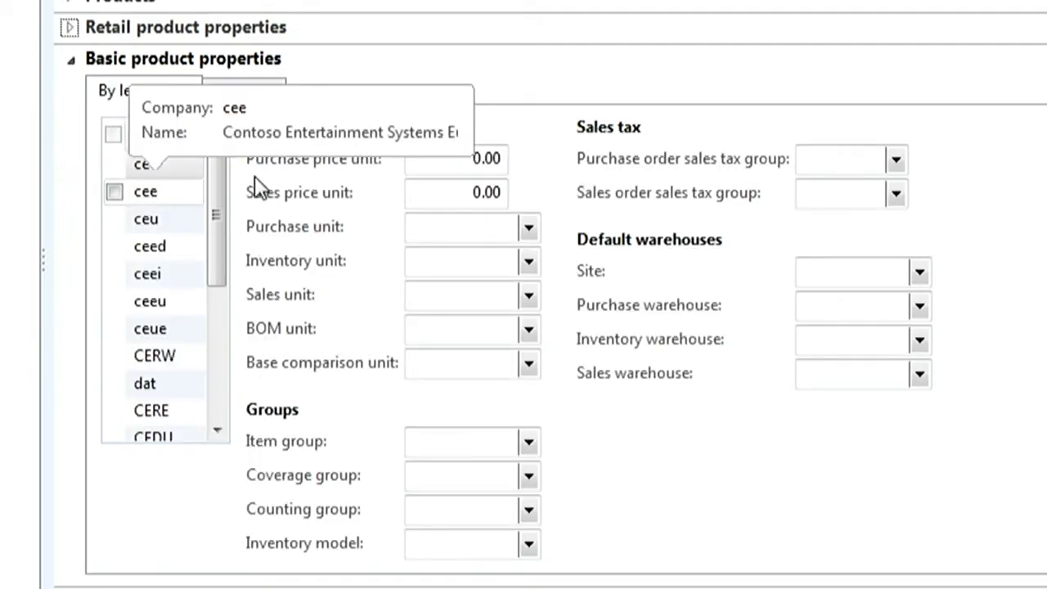
{"action": "left_click", "coordinate": [74, 62]}
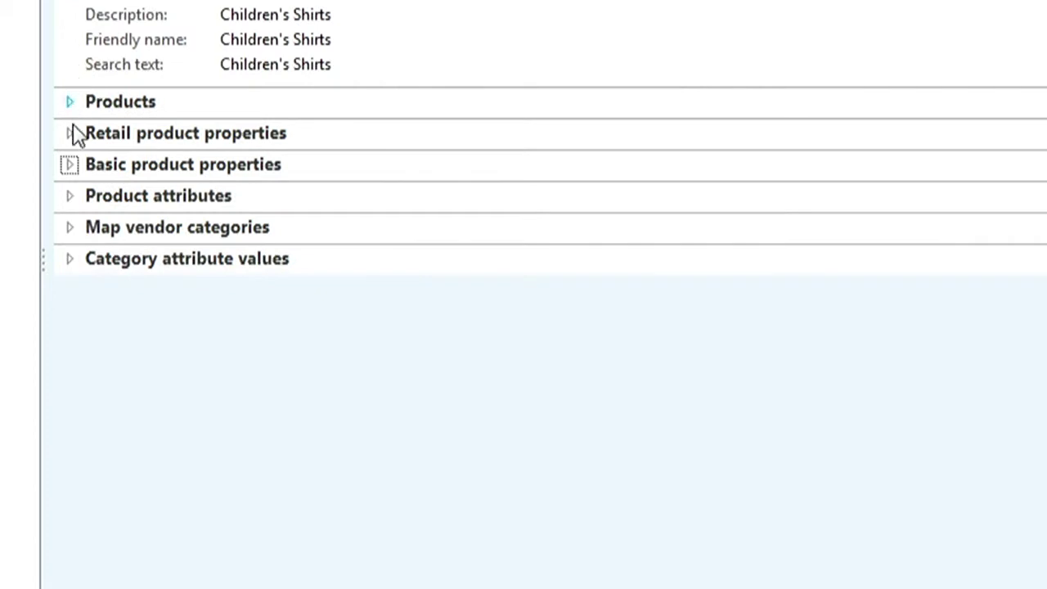
{"action": "left_click", "coordinate": [71, 229]}
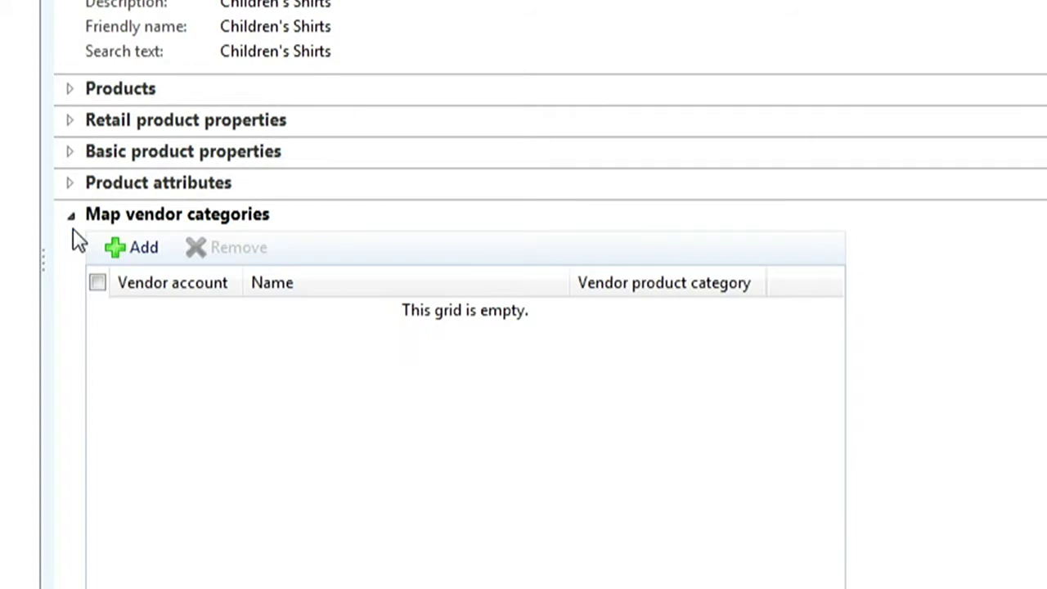
{"action": "left_click", "coordinate": [71, 217]}
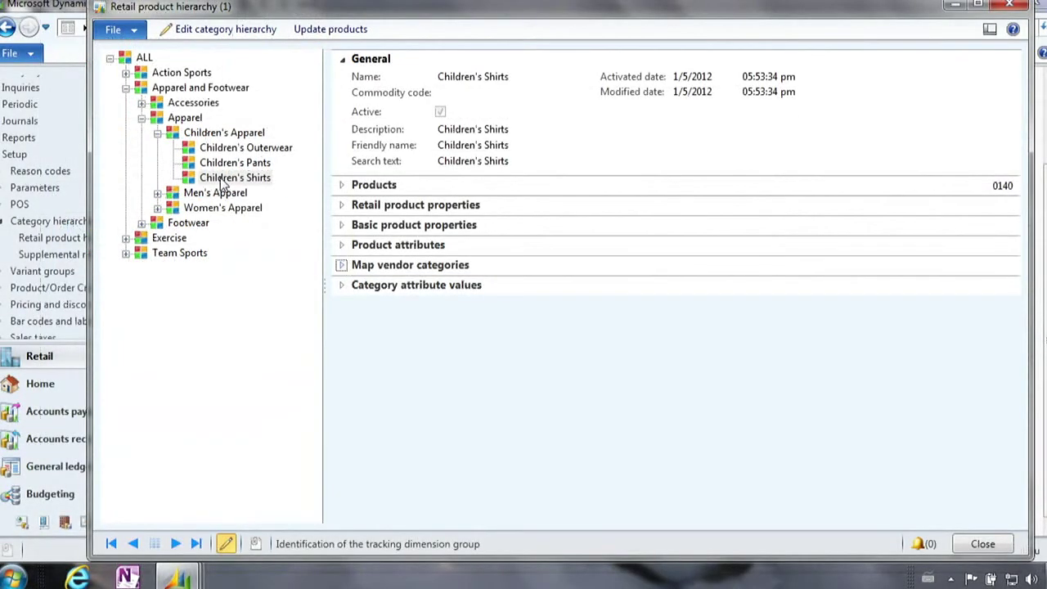
Close the product hierarchy and open the Base assortment for editing
{"action": "left_click", "coordinate": [1010, 6]}
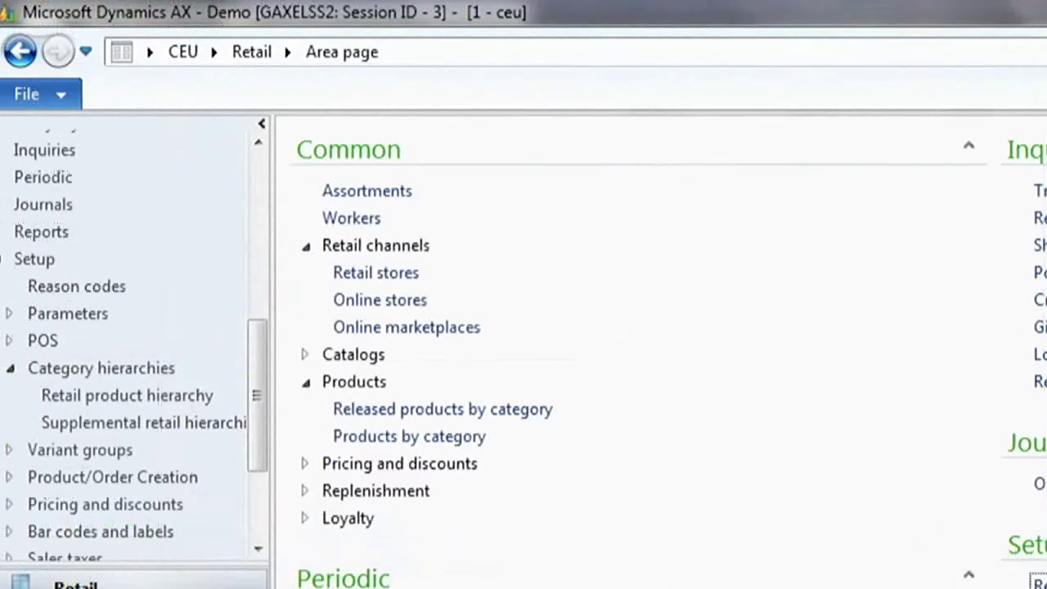
{"action": "left_click", "coordinate": [372, 192]}
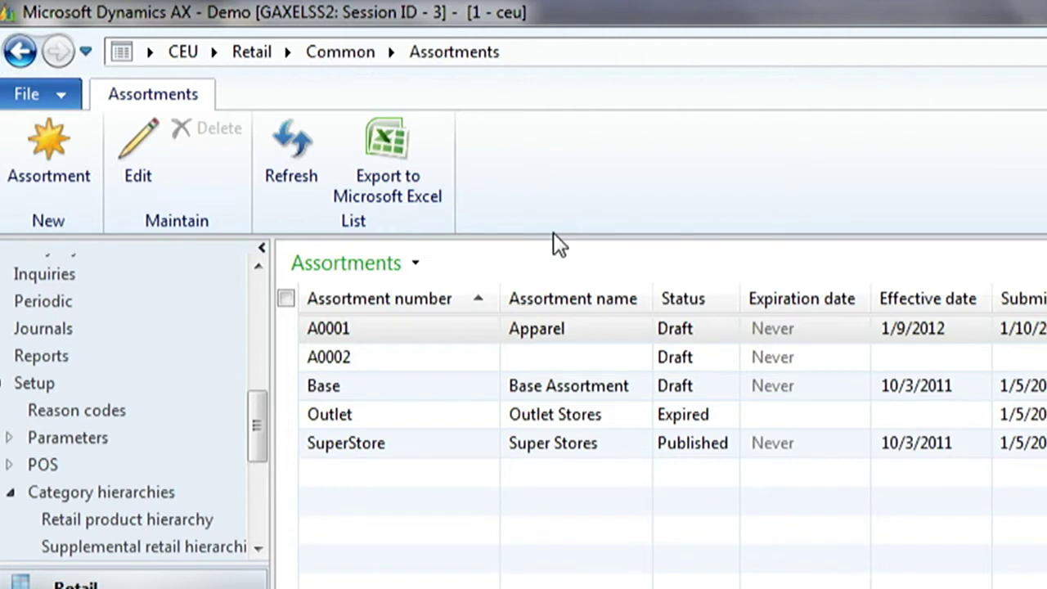
{"action": "mouse_move", "coordinate": [458, 415]}
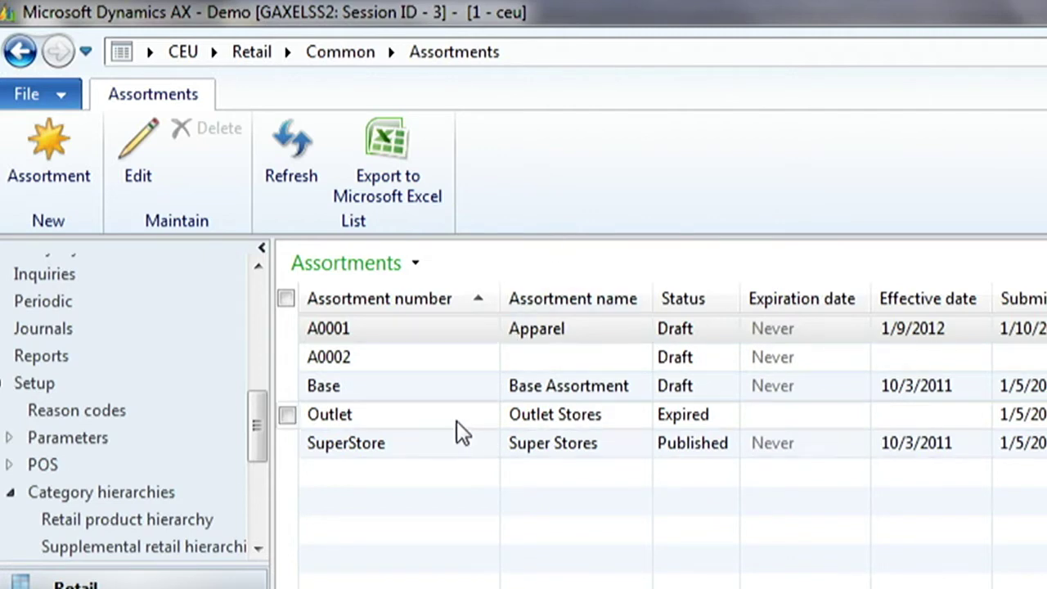
{"action": "left_click", "coordinate": [420, 388]}
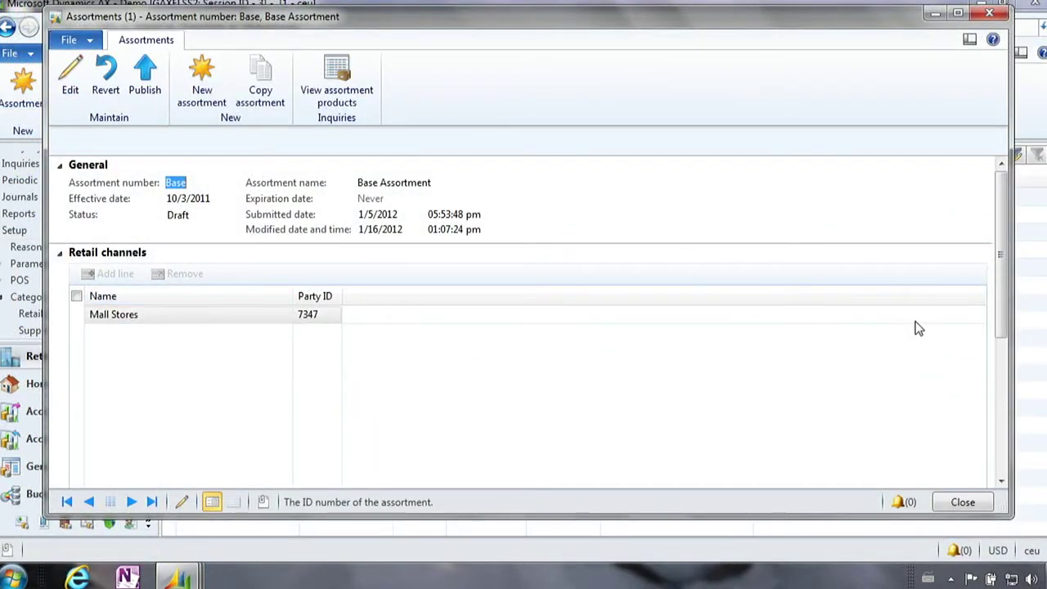
{"action": "left_click_drag", "start_coordinate": [1004, 246], "coordinate": [1003, 332]}
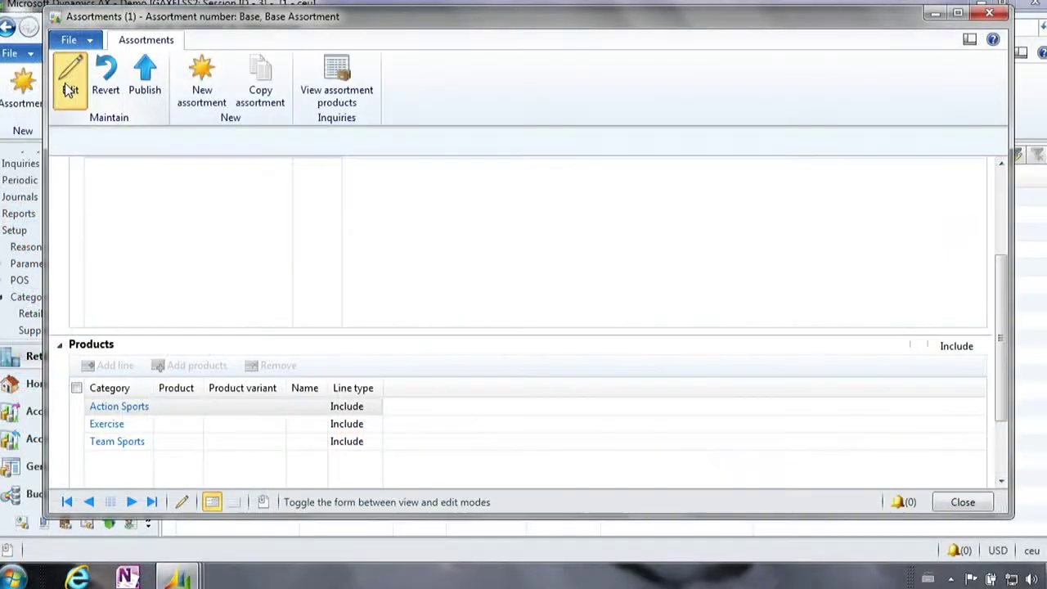
{"action": "left_click", "coordinate": [70, 78]}
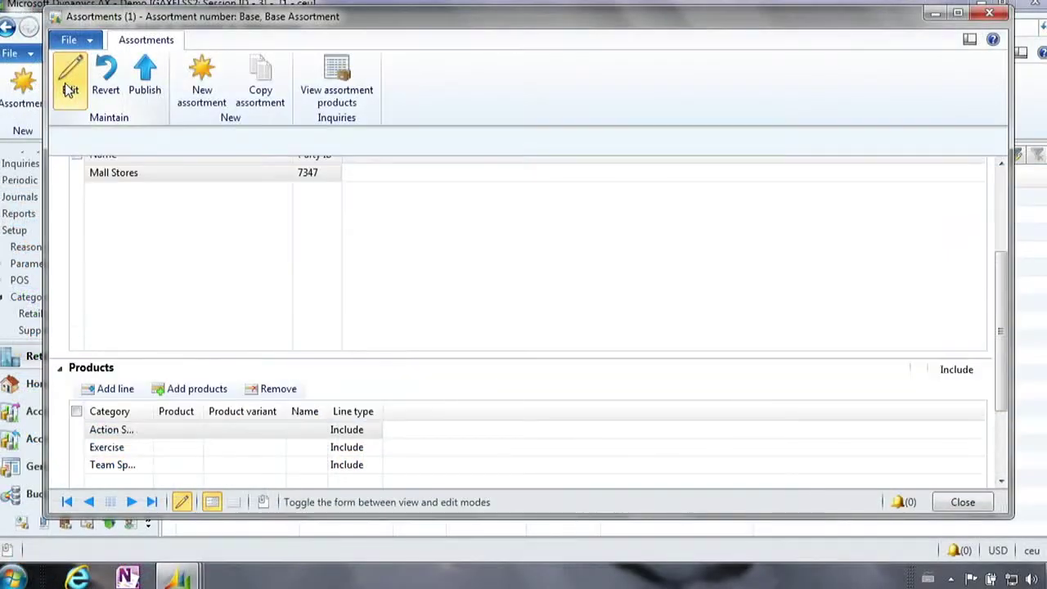
Add an Apparel and Footwear category line to Base, leaving the product empty
{"action": "left_click_drag", "start_coordinate": [1004, 319], "coordinate": [1004, 347]}
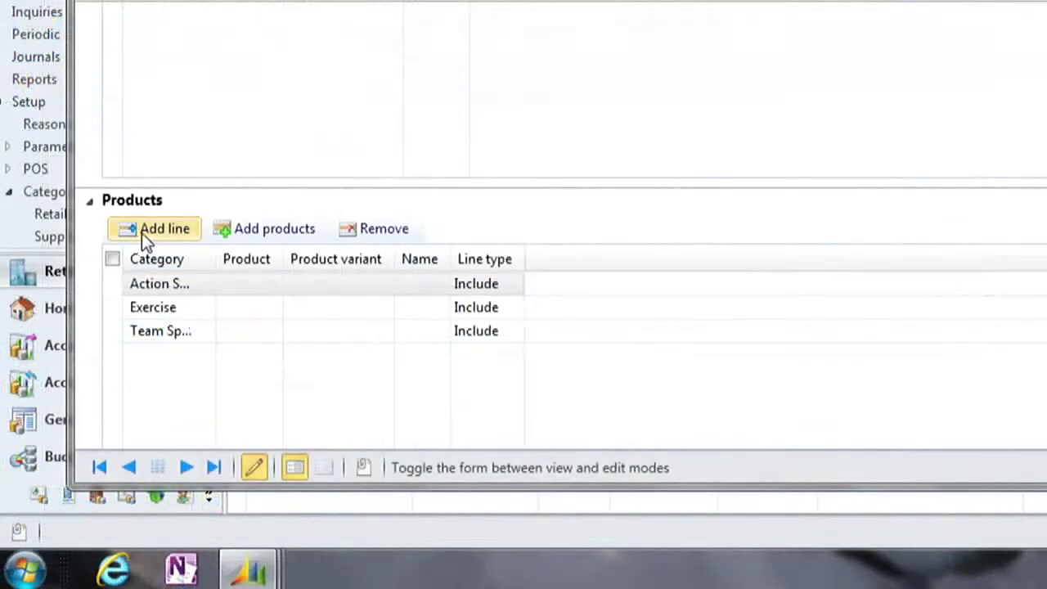
{"action": "left_click", "coordinate": [145, 235]}
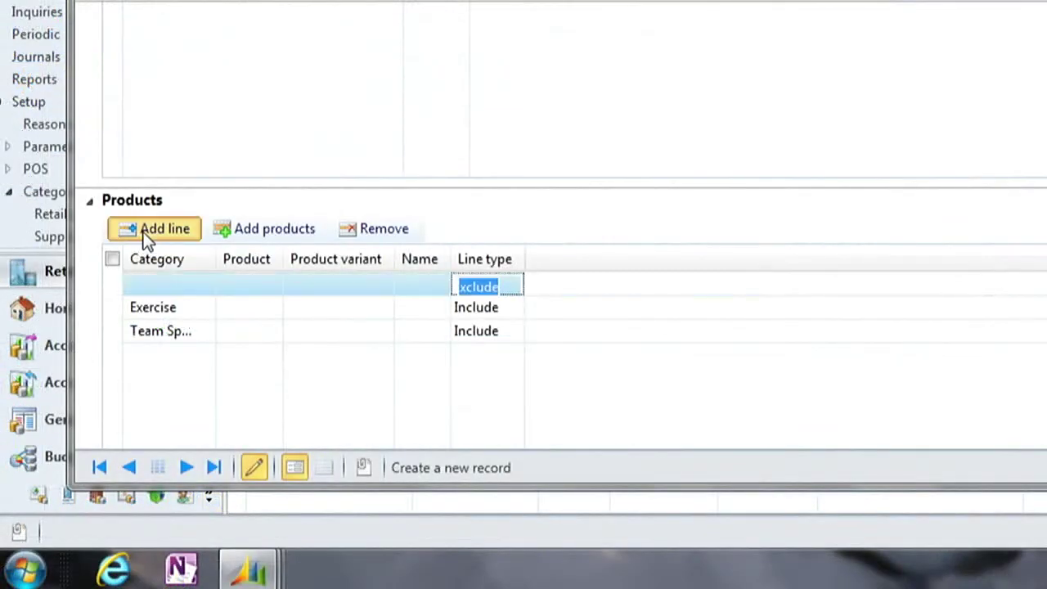
{"action": "left_click", "coordinate": [172, 282]}
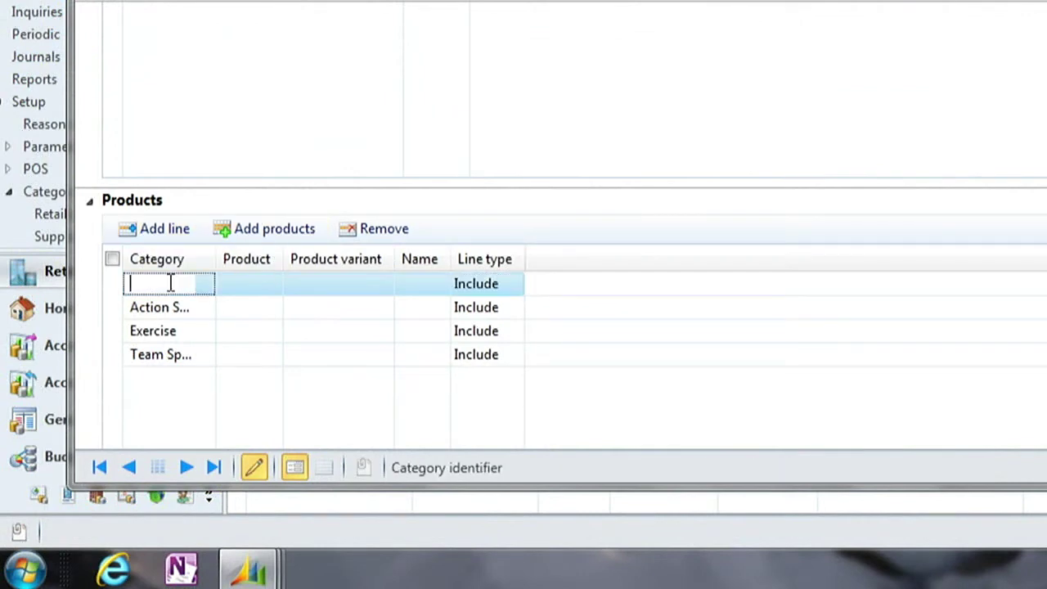
{"action": "left_click", "coordinate": [204, 284]}
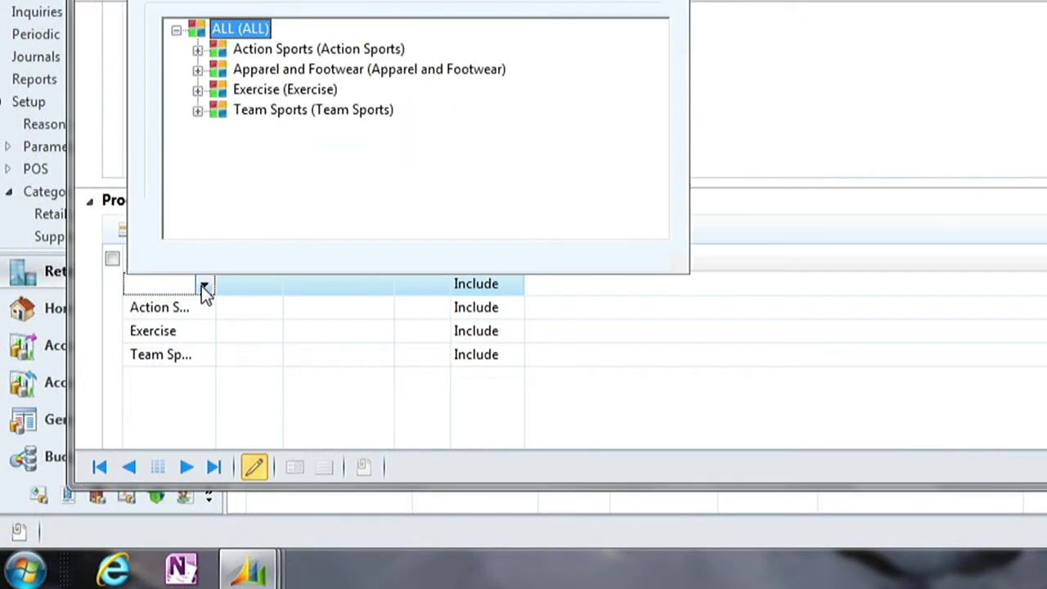
{"action": "double_click", "coordinate": [253, 71]}
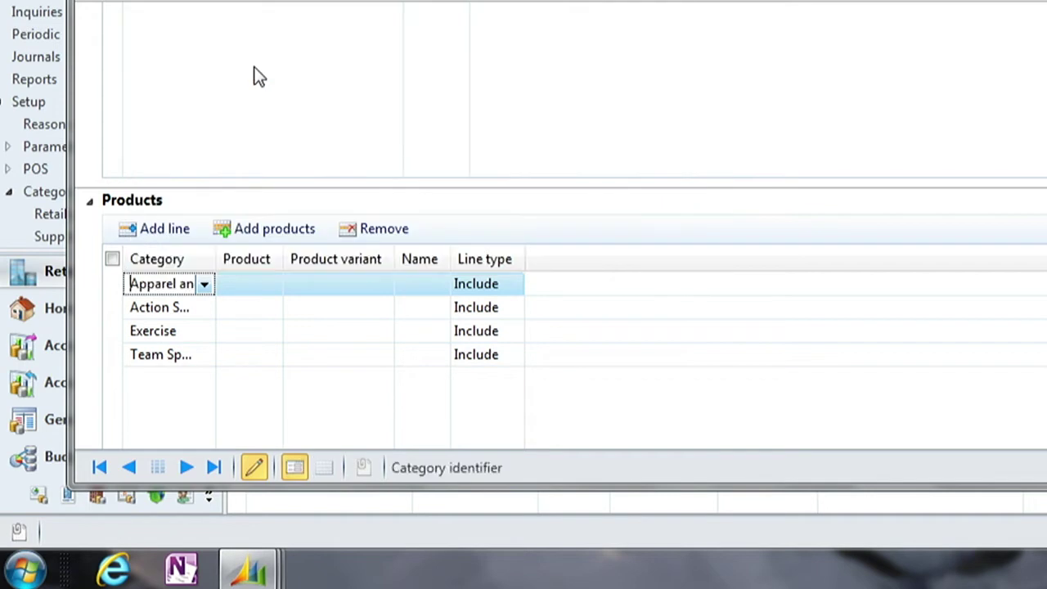
{"action": "left_click", "coordinate": [260, 283]}
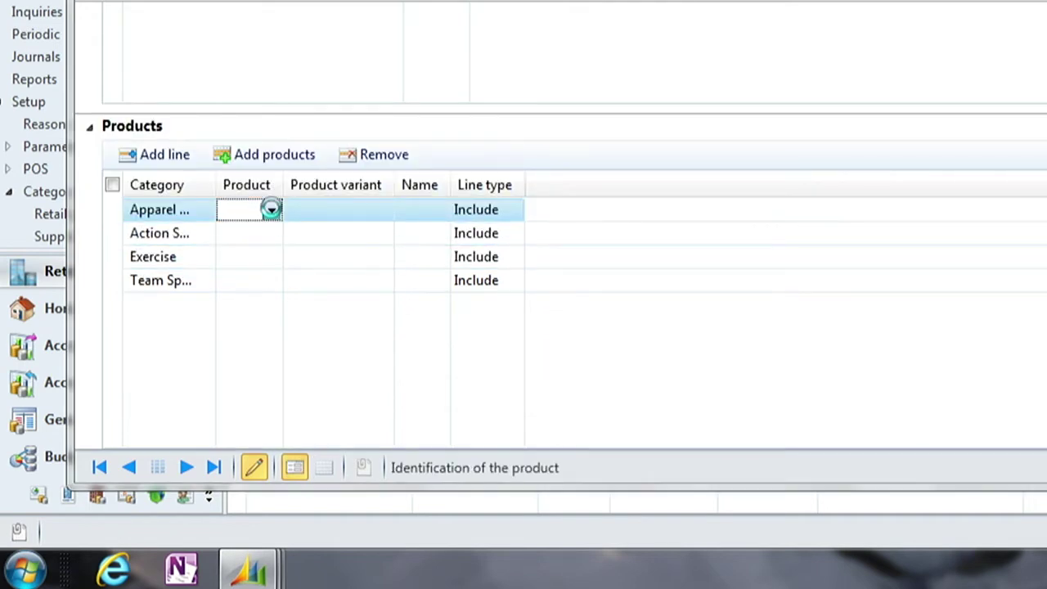
{"action": "left_click", "coordinate": [273, 211]}
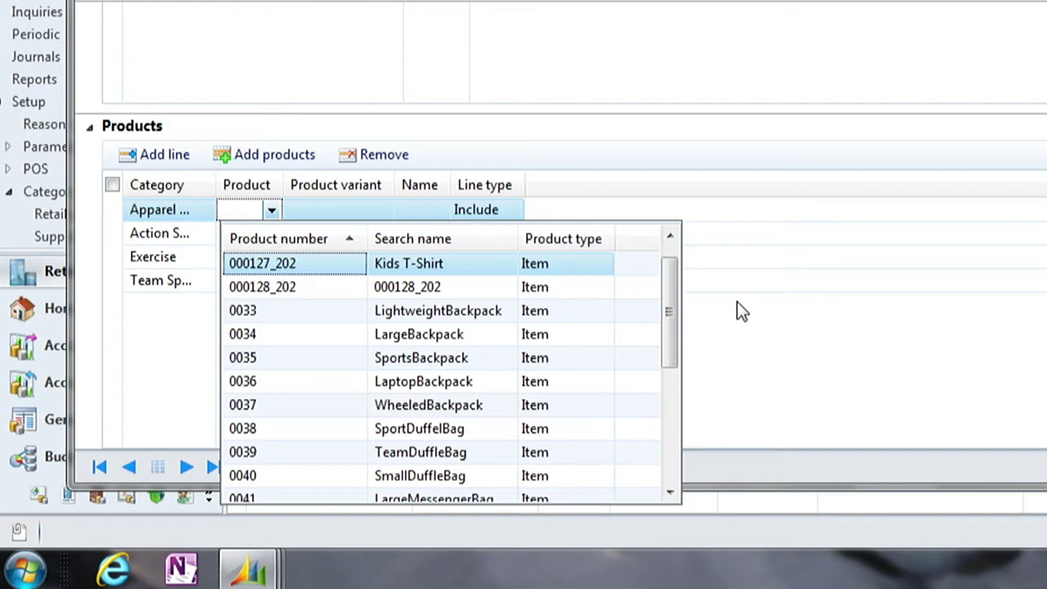
{"action": "key", "text": "Escape"}
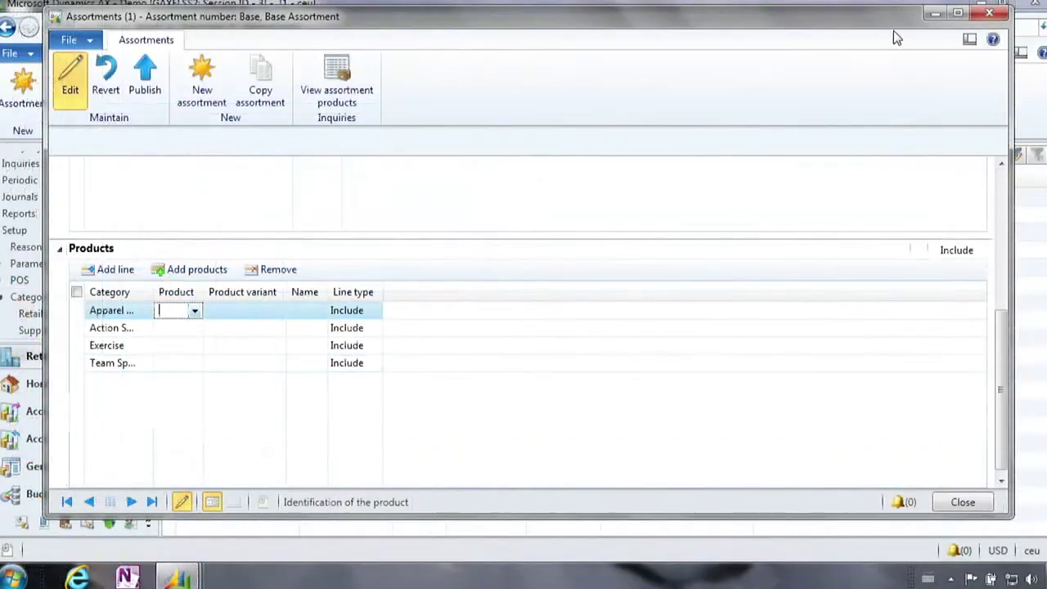
{"action": "left_click", "coordinate": [990, 15]}
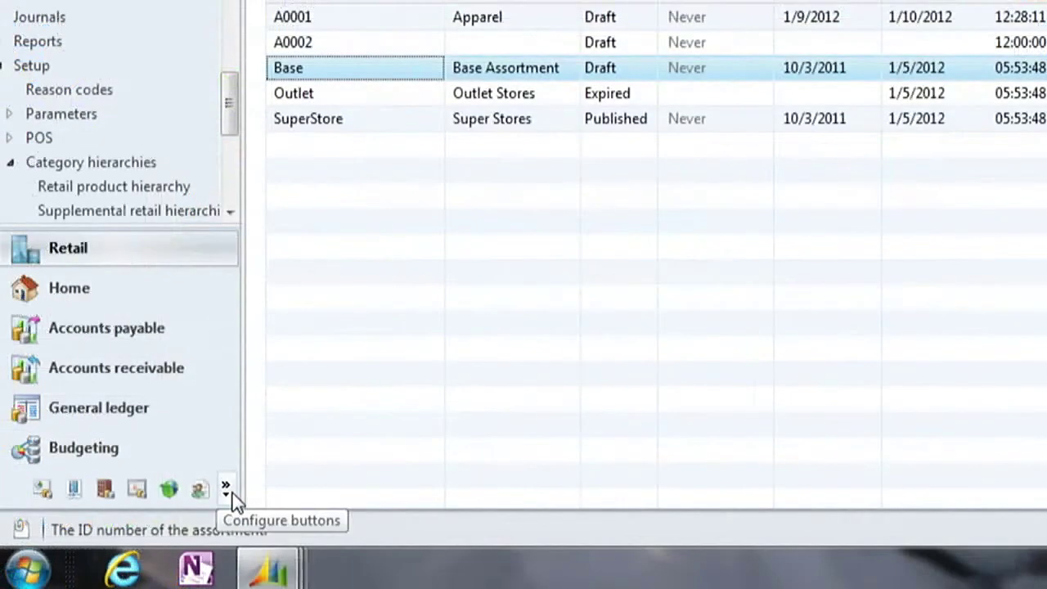
Go to Organization administration's Organization hierarchies list
{"action": "left_click", "coordinate": [227, 491]}
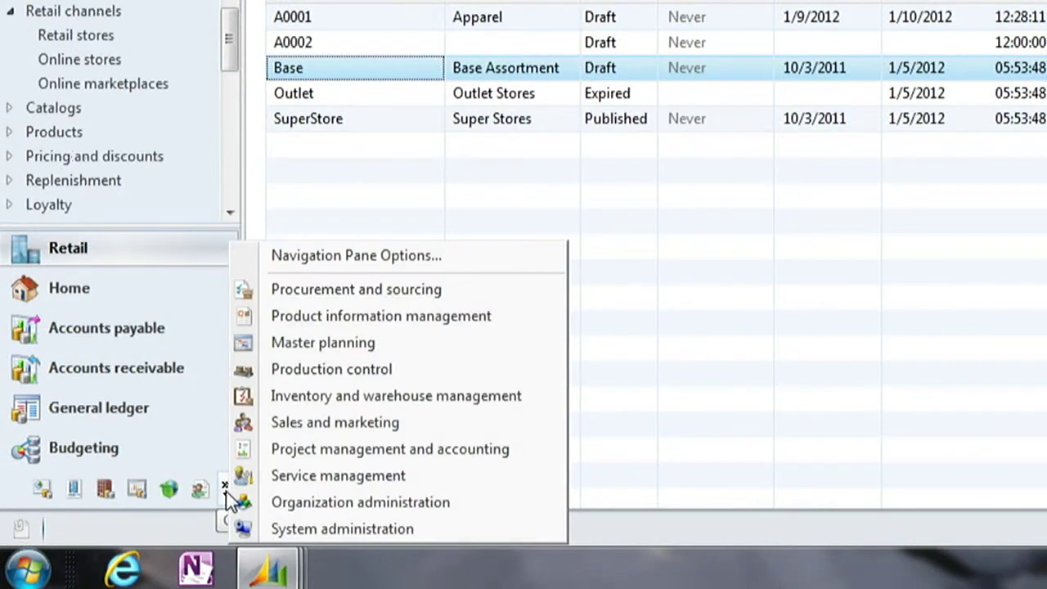
{"action": "left_click", "coordinate": [301, 506]}
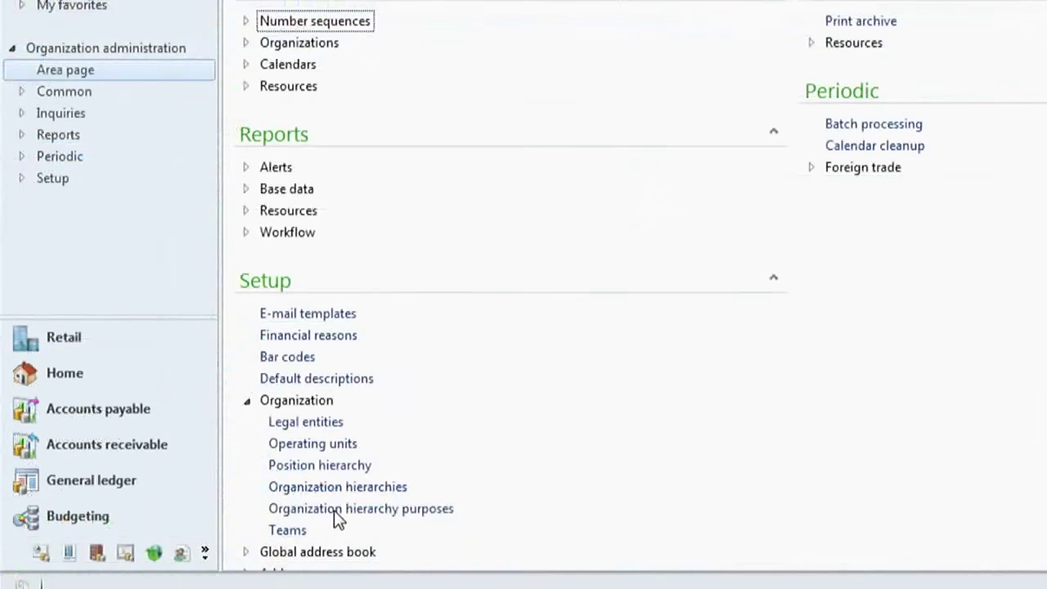
{"action": "left_click", "coordinate": [254, 473]}
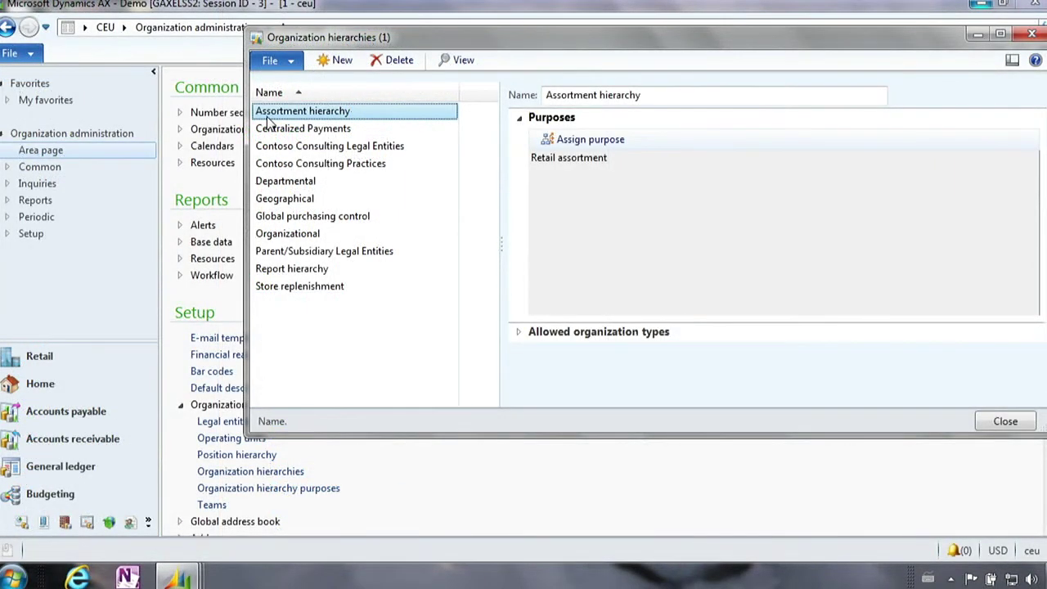
View the Assortment hierarchy diagram, inspect Super Stores and Store 10, and start editing it
{"action": "left_click", "coordinate": [464, 62]}
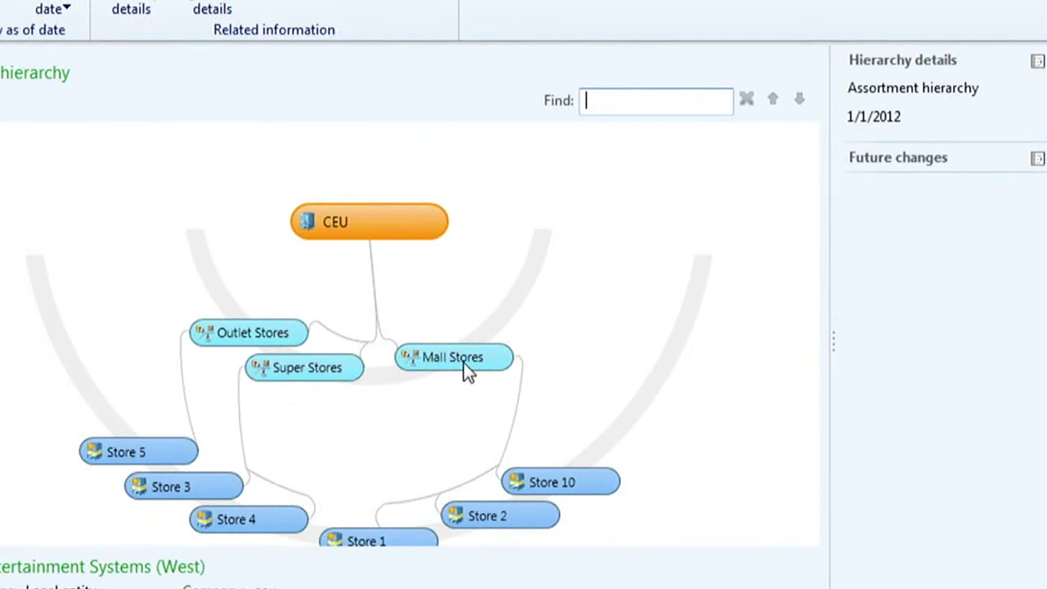
{"action": "left_click", "coordinate": [278, 370]}
{"action": "left_click", "coordinate": [234, 339]}
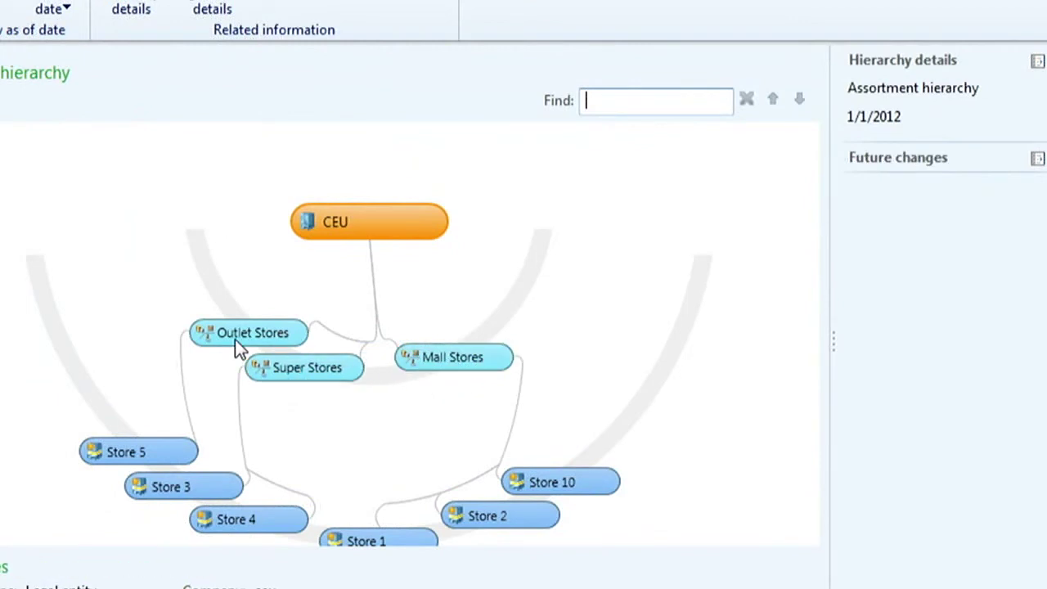
{"action": "left_click", "coordinate": [555, 483]}
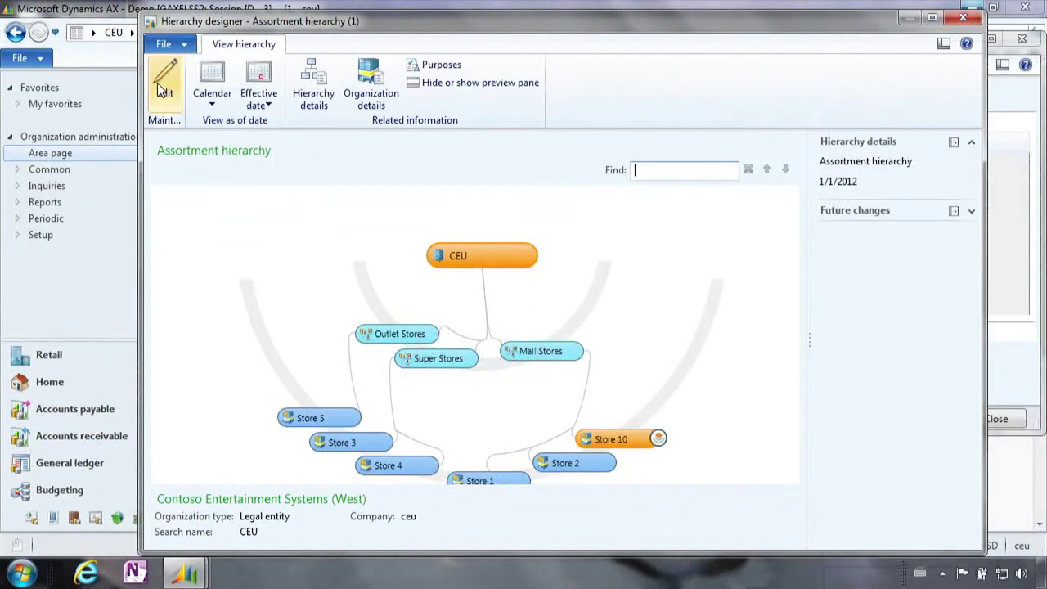
{"action": "left_click", "coordinate": [157, 83]}
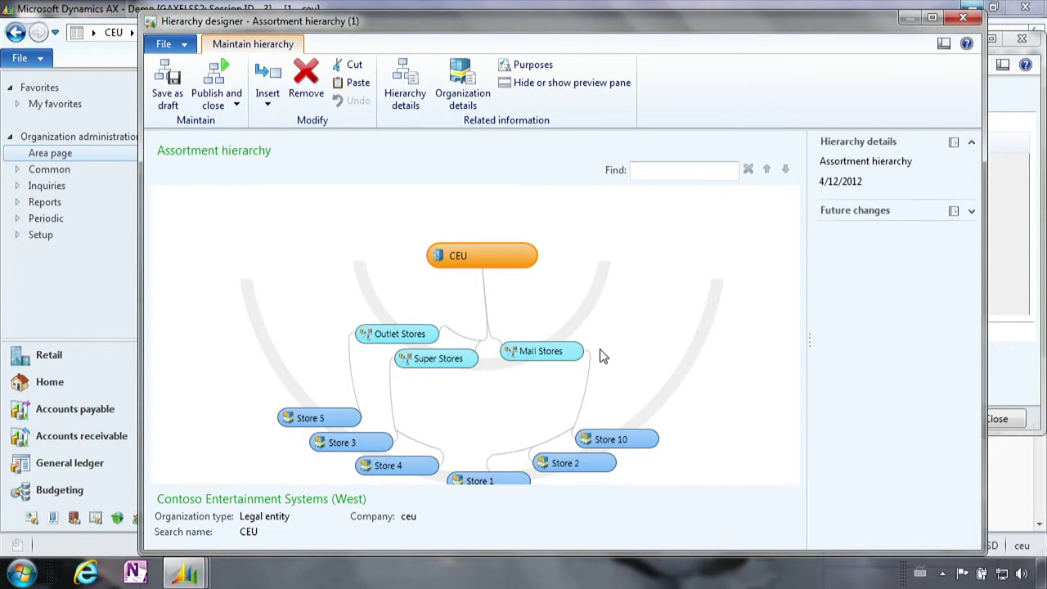
{"action": "left_click", "coordinate": [559, 358]}
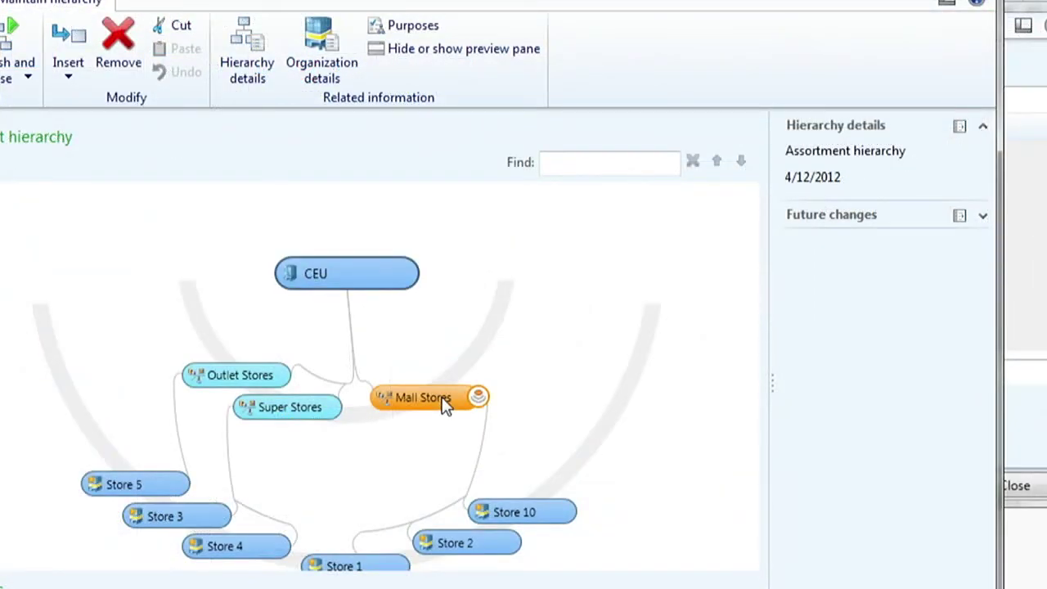
Insert Store 6 as a retail channel under Mall Stores and check the new node
{"action": "right_click", "coordinate": [442, 402]}
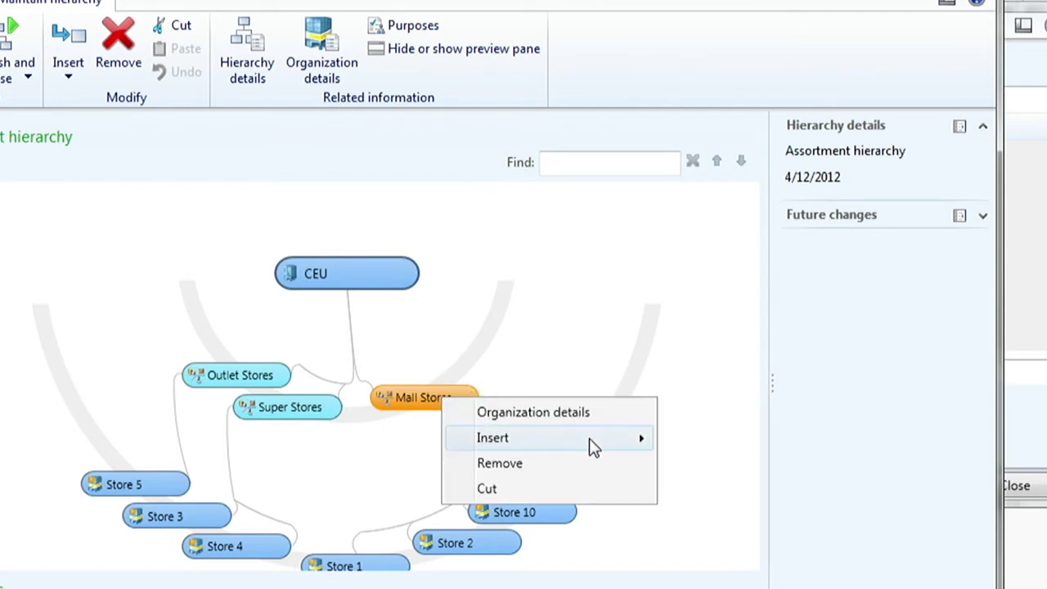
{"action": "mouse_move", "coordinate": [492, 437]}
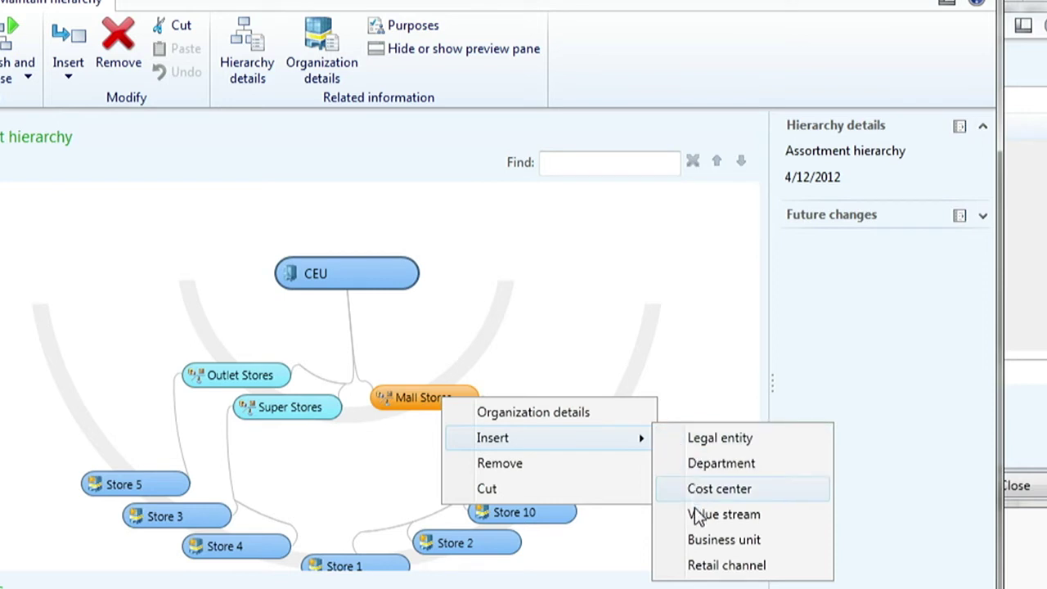
{"action": "left_click", "coordinate": [715, 569]}
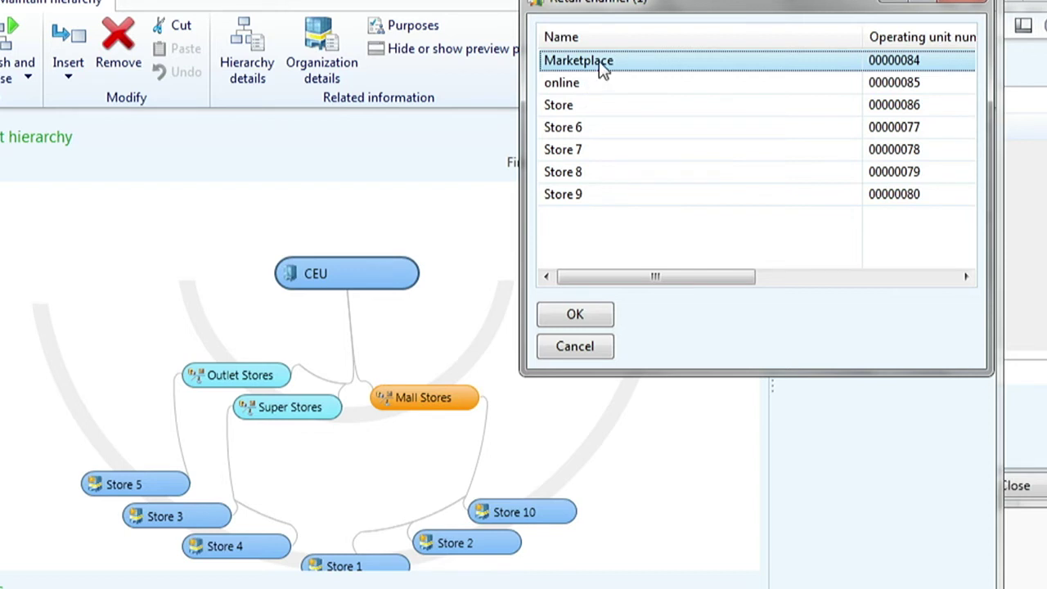
{"action": "left_click", "coordinate": [598, 133]}
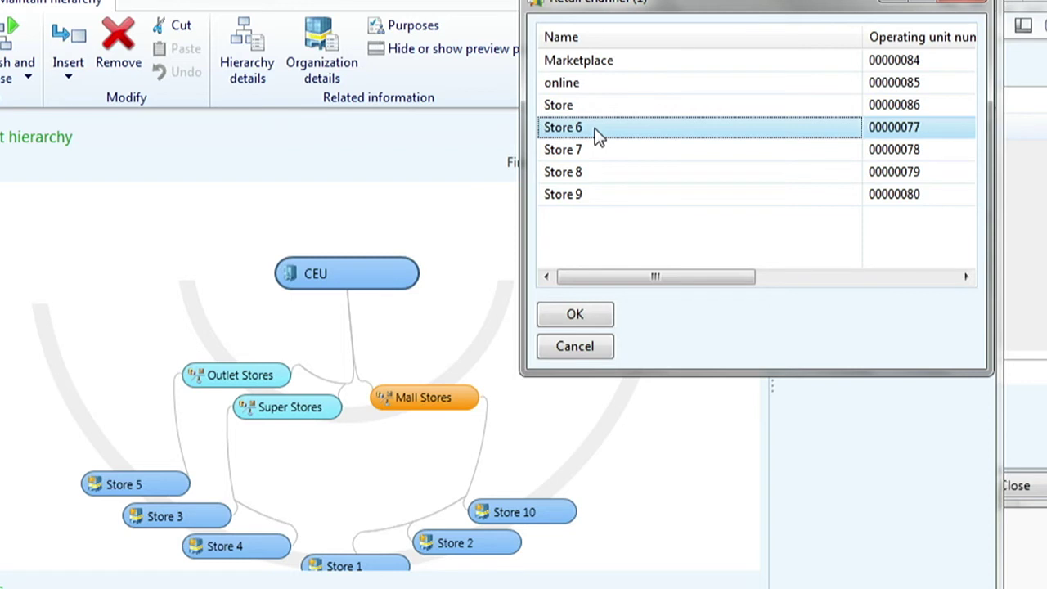
{"action": "left_click", "coordinate": [575, 322]}
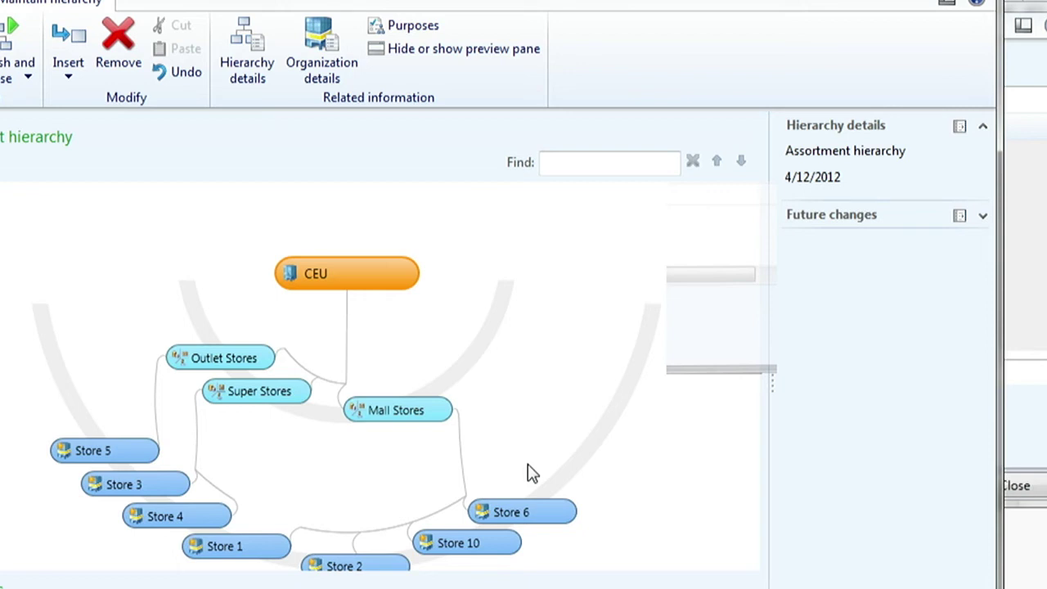
{"action": "left_click", "coordinate": [417, 410]}
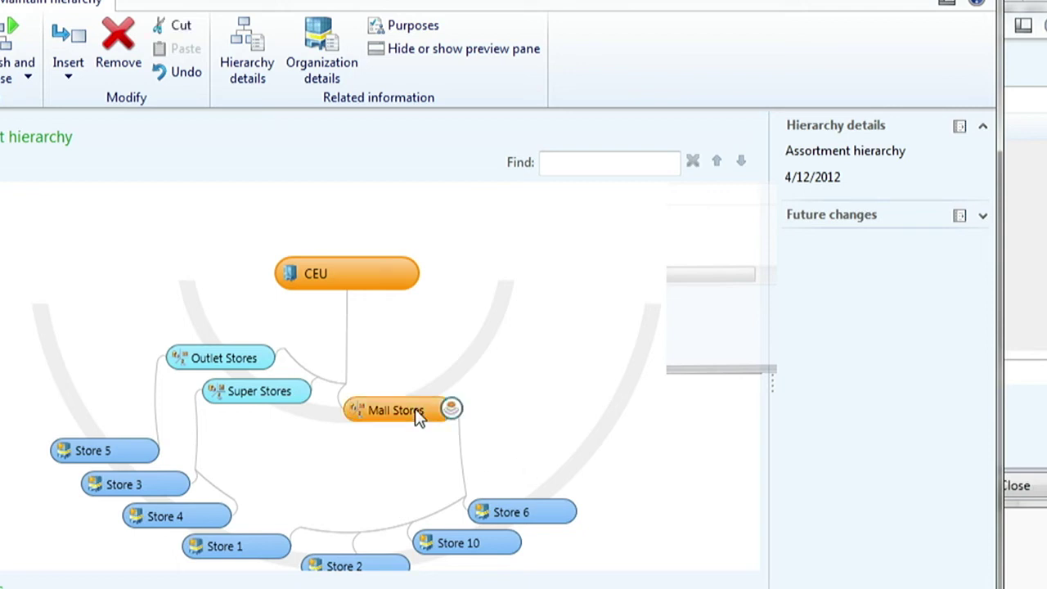
{"action": "left_click", "coordinate": [539, 514]}
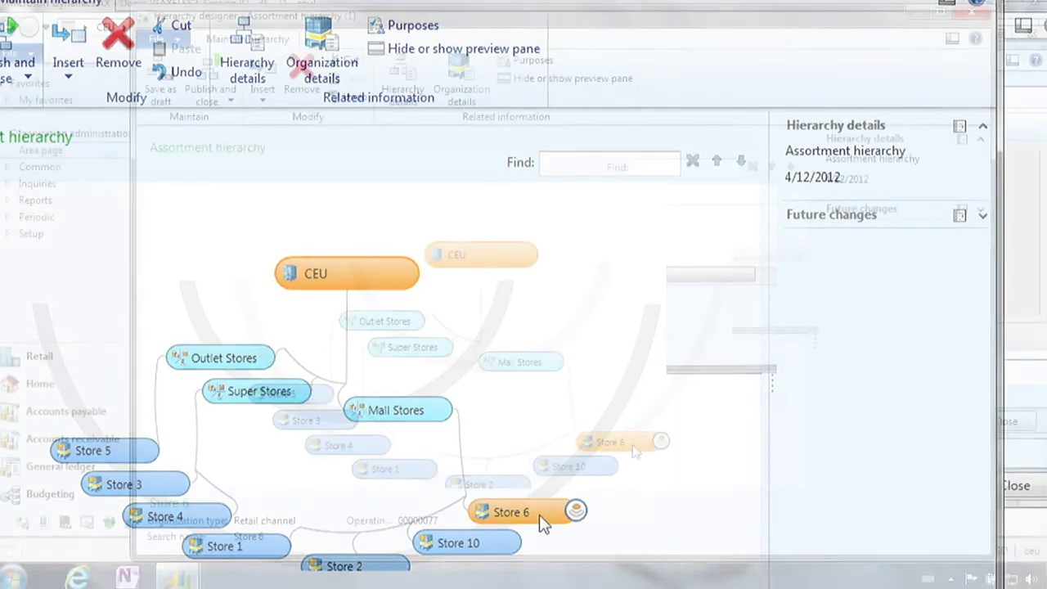
{"action": "left_click", "coordinate": [369, 199]}
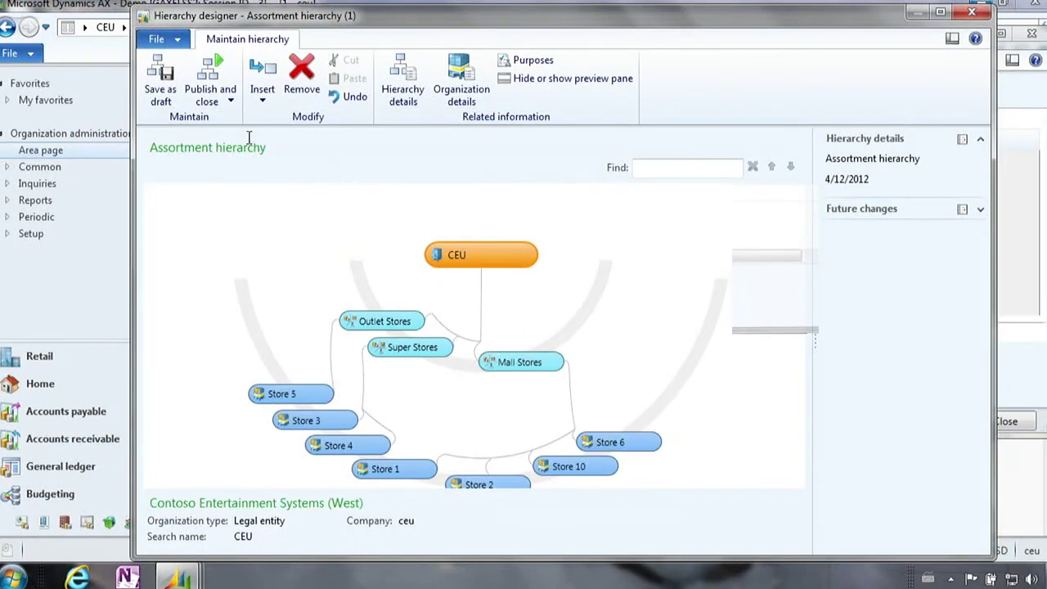
Publish the hierarchy with a 4/30/2012 effective date and acknowledge the confirmation
{"action": "left_click", "coordinate": [207, 90]}
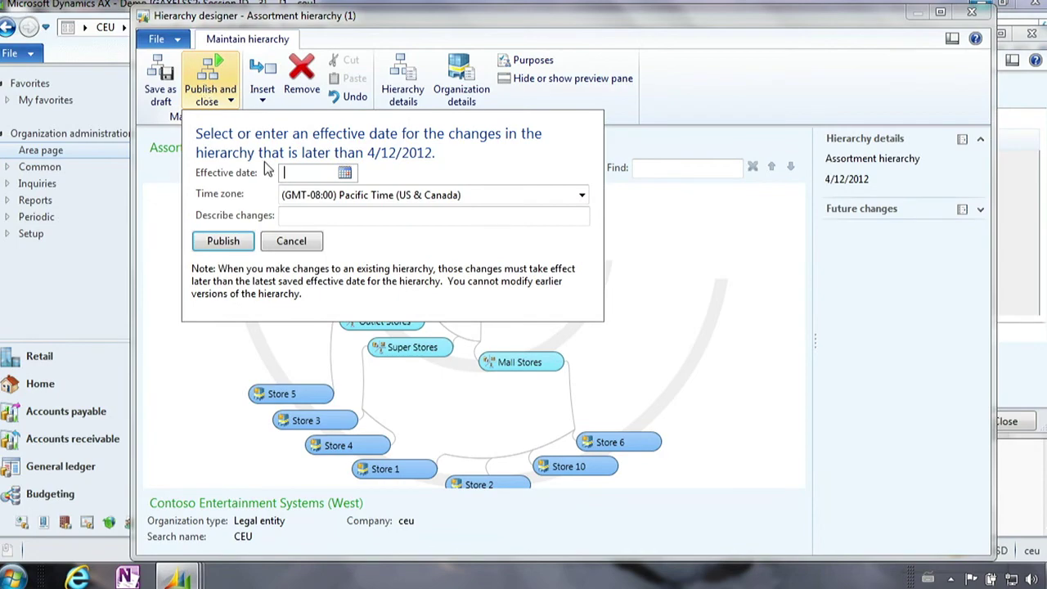
{"action": "left_click", "coordinate": [345, 173]}
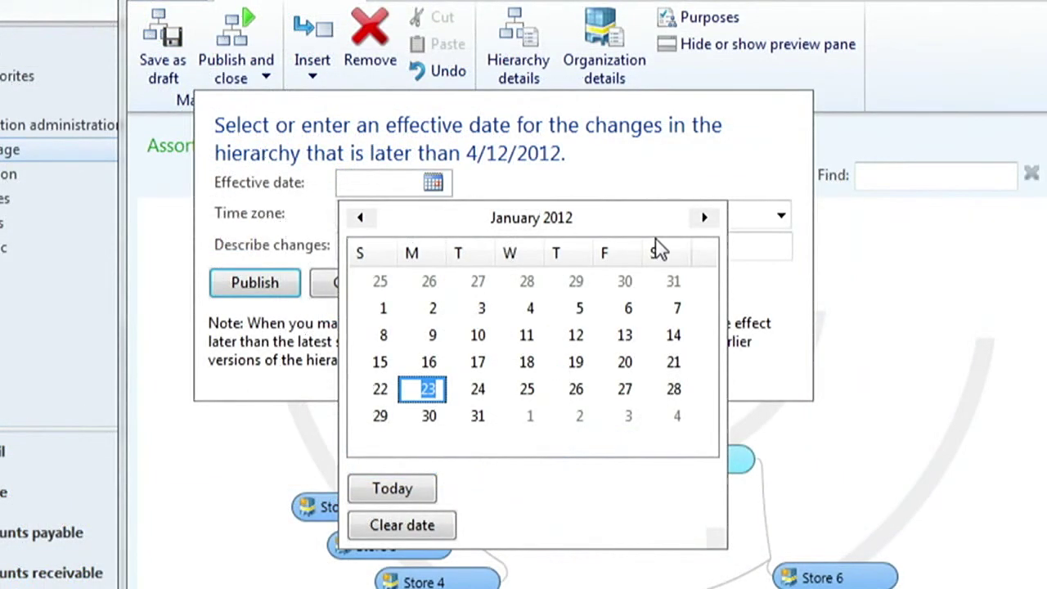
{"action": "left_click", "coordinate": [704, 218]}
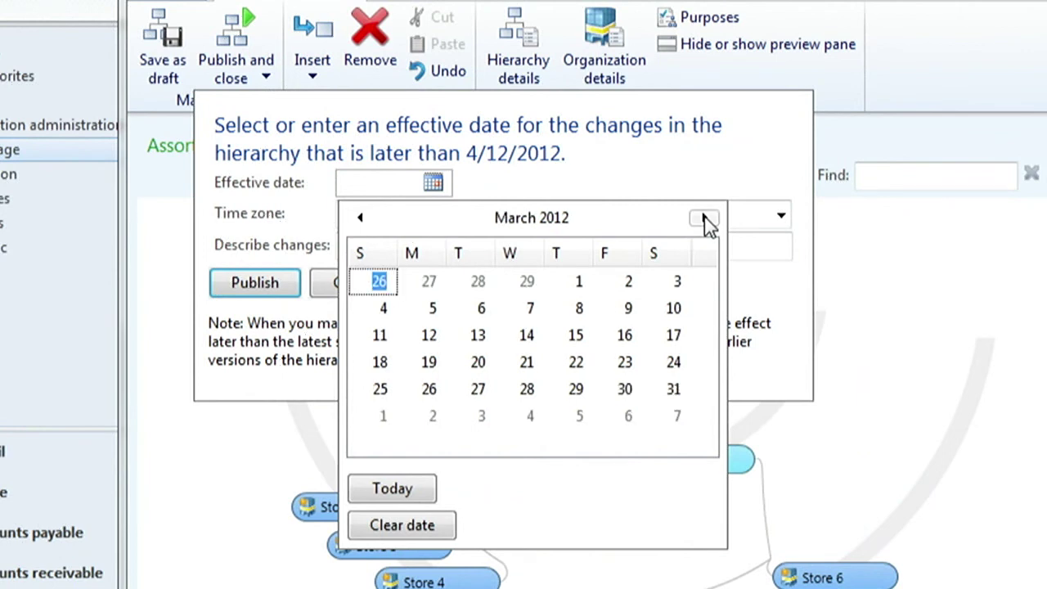
{"action": "left_click", "coordinate": [704, 218]}
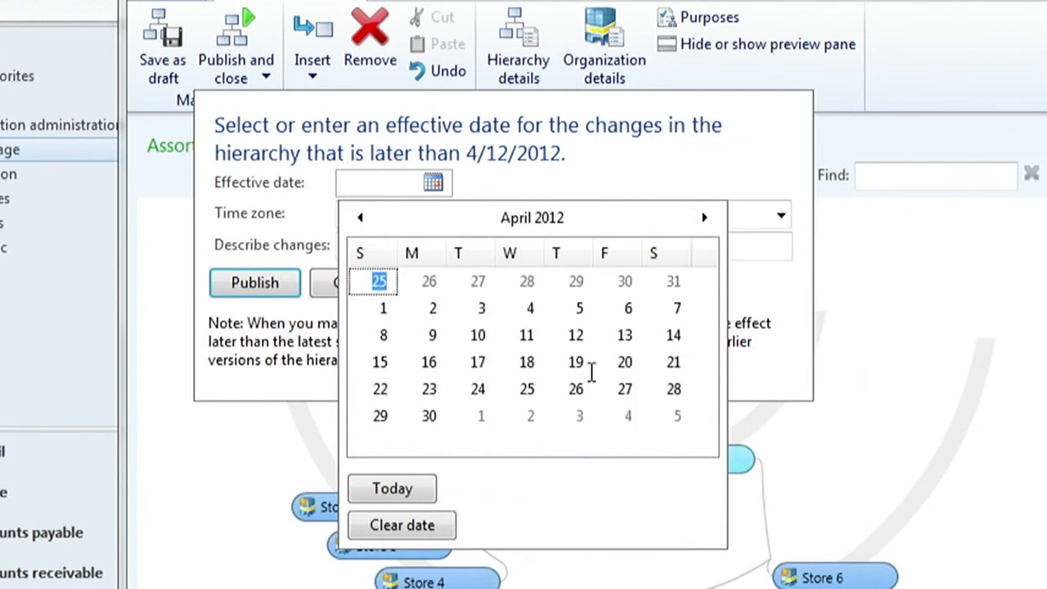
{"action": "left_click", "coordinate": [427, 416]}
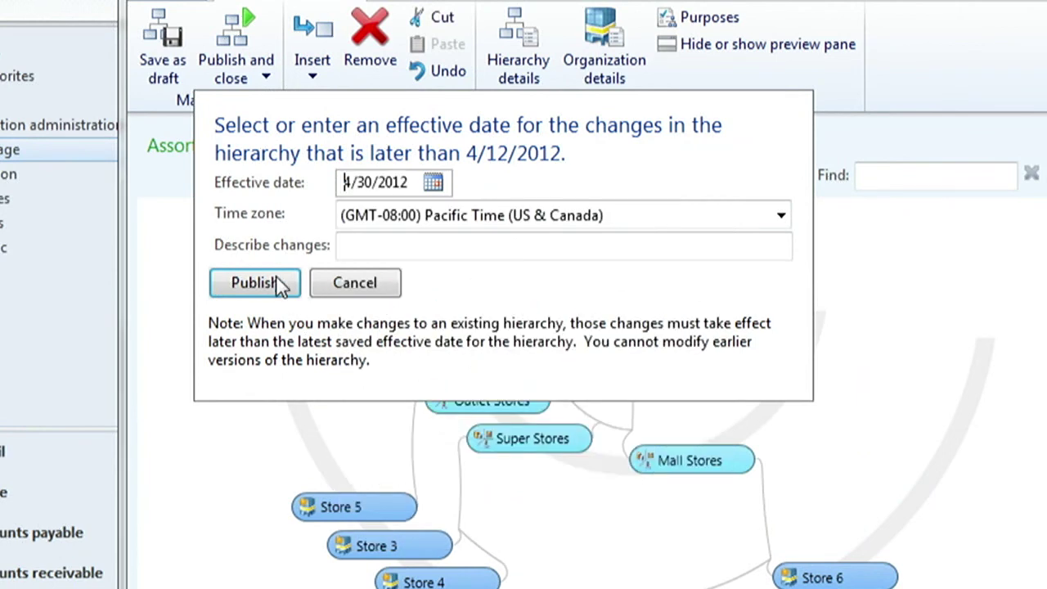
{"action": "left_click", "coordinate": [255, 287]}
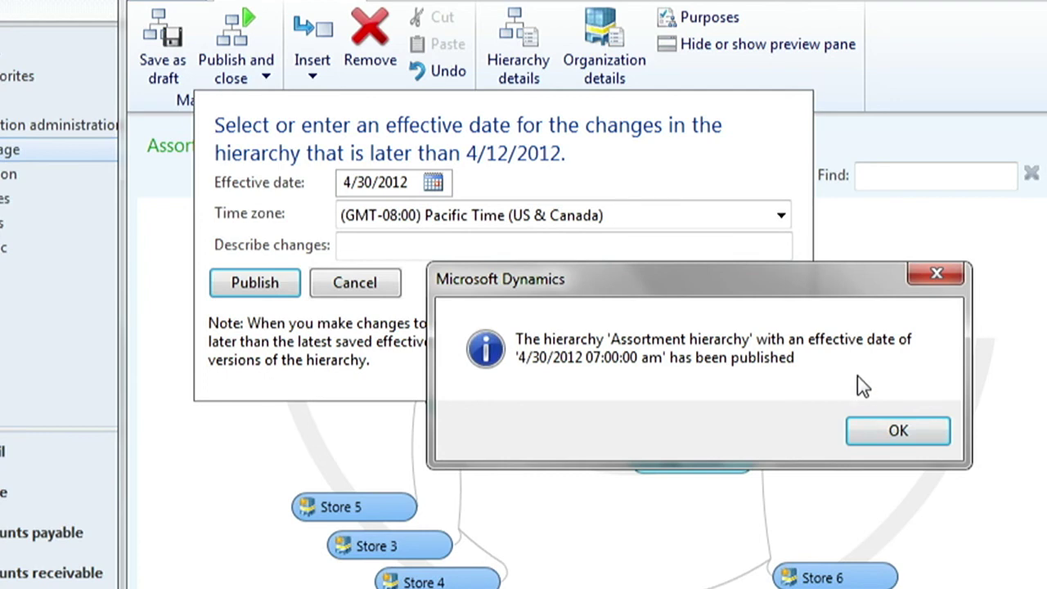
{"action": "left_click", "coordinate": [893, 434]}
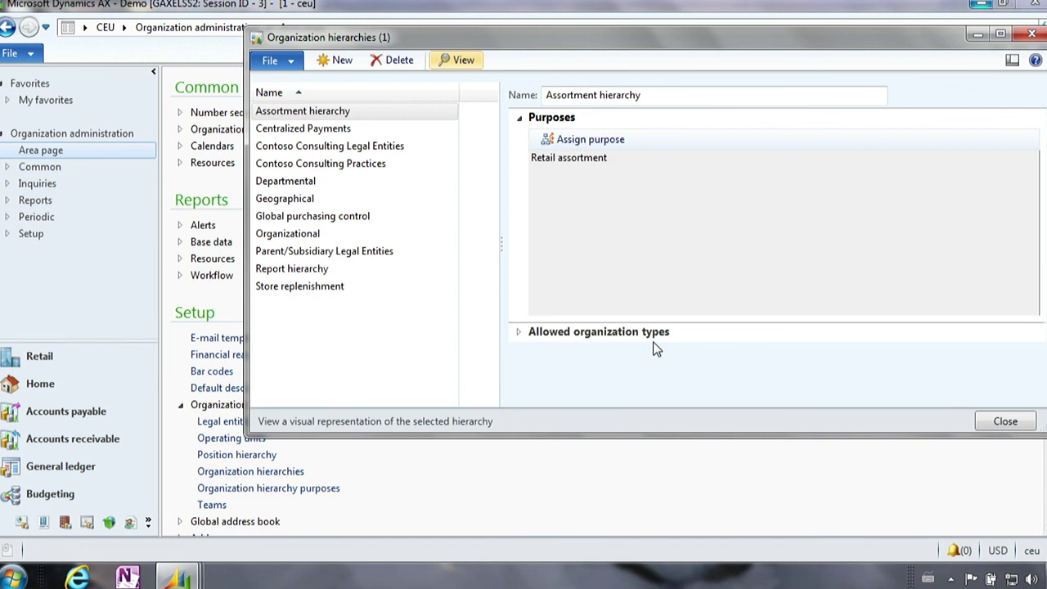
{"action": "left_click_drag", "start_coordinate": [916, 40], "coordinate": [838, 49]}
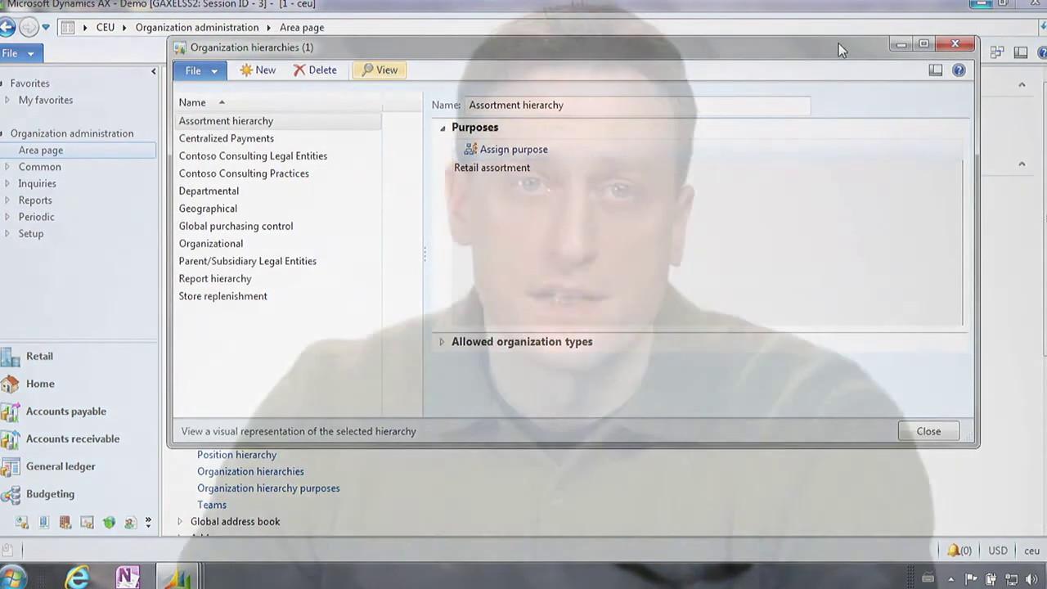